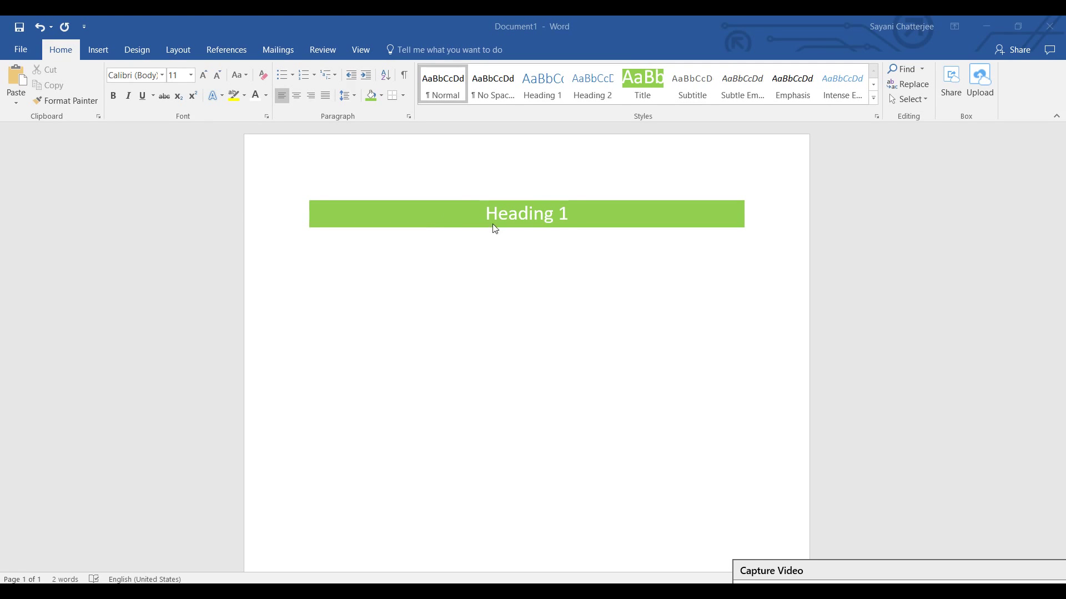
Add a 'Heading2' line below the first heading, centred and set to 20-point
left_click(549, 249)
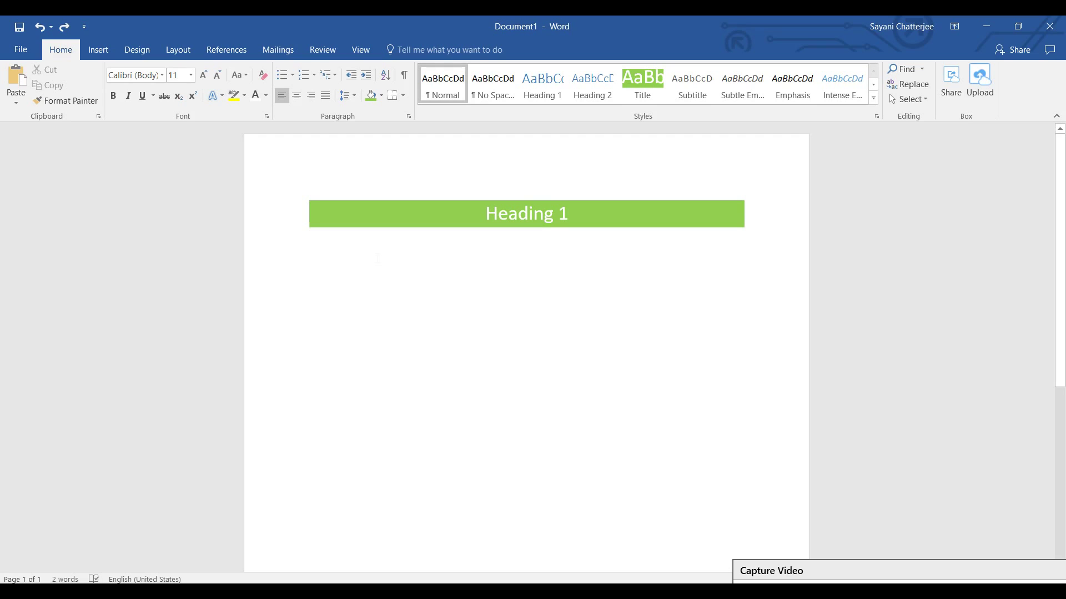
type("Headin")
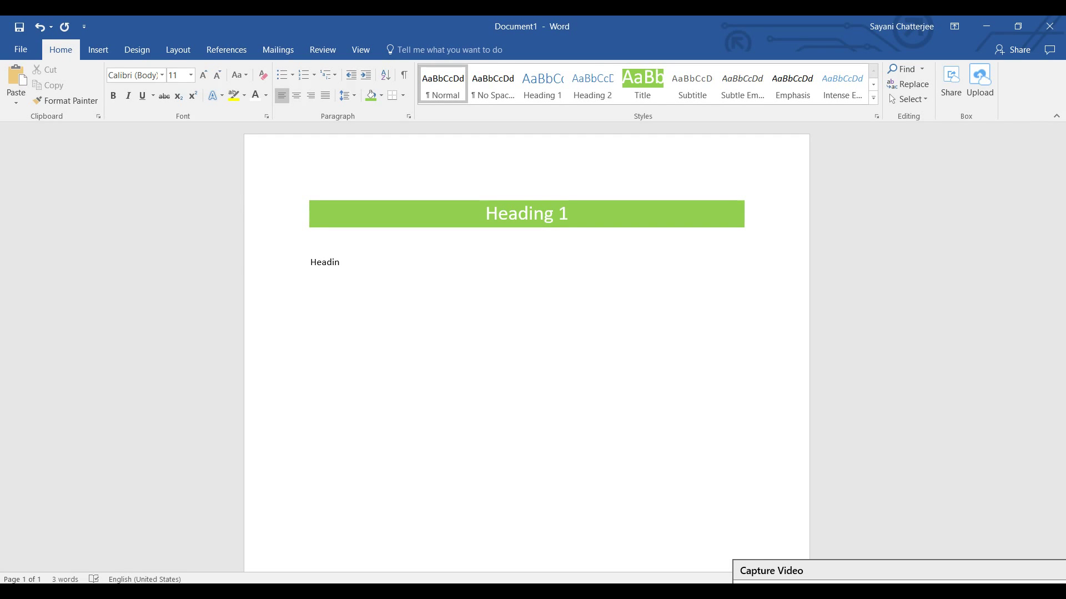
type("g2")
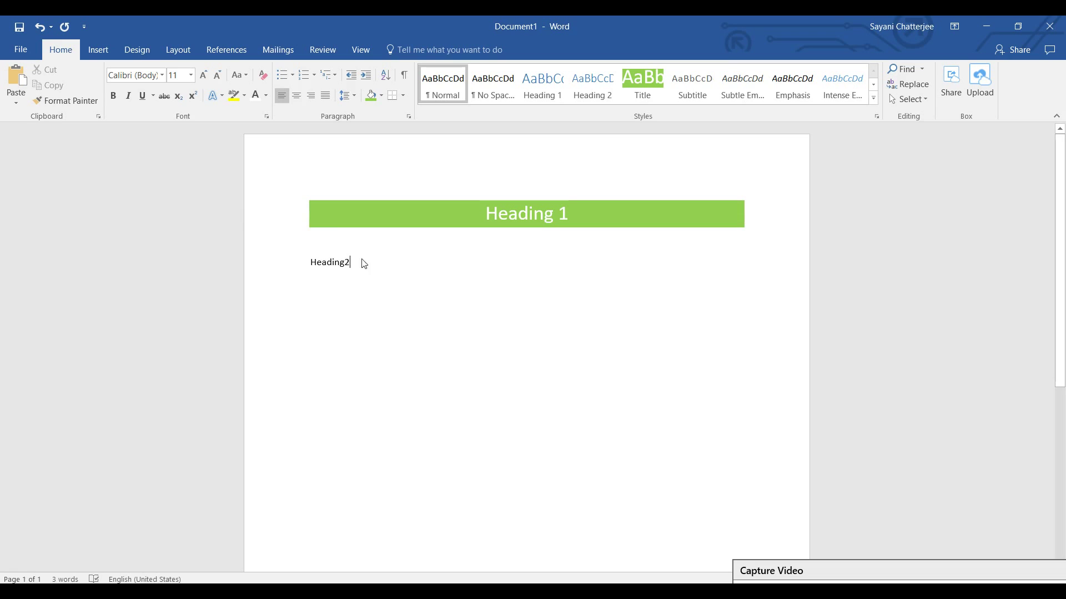
left_click_drag(364, 264, 307, 262)
left_click(296, 95)
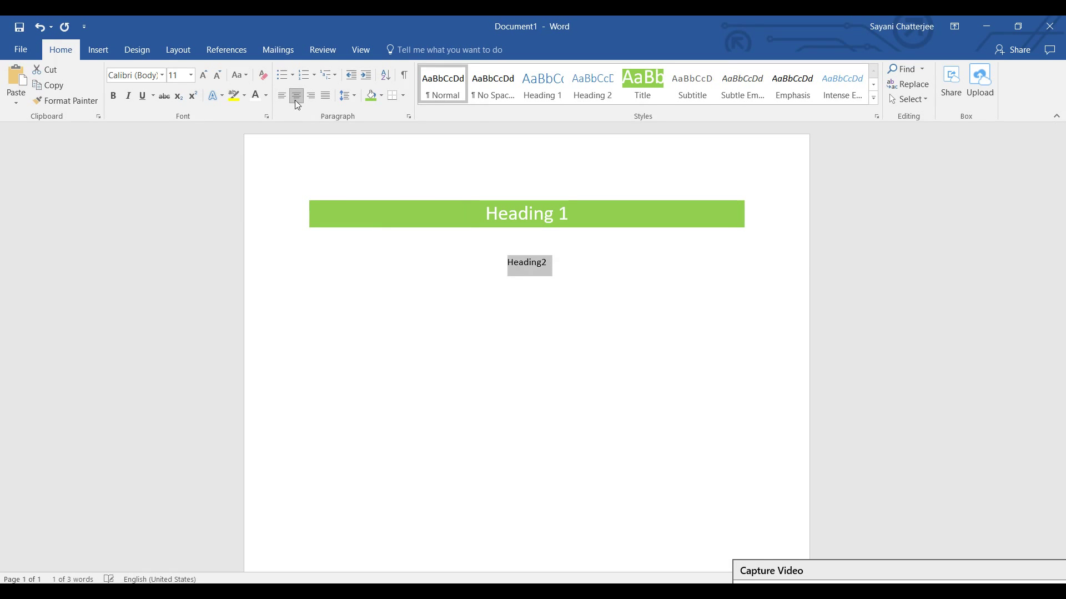
left_click(190, 75)
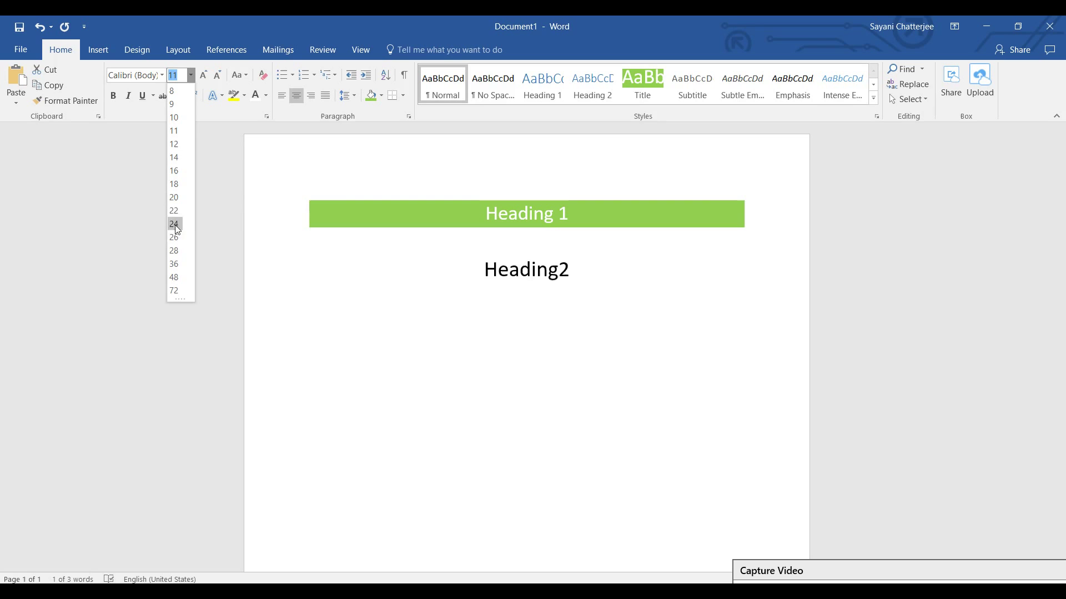
left_click(175, 198)
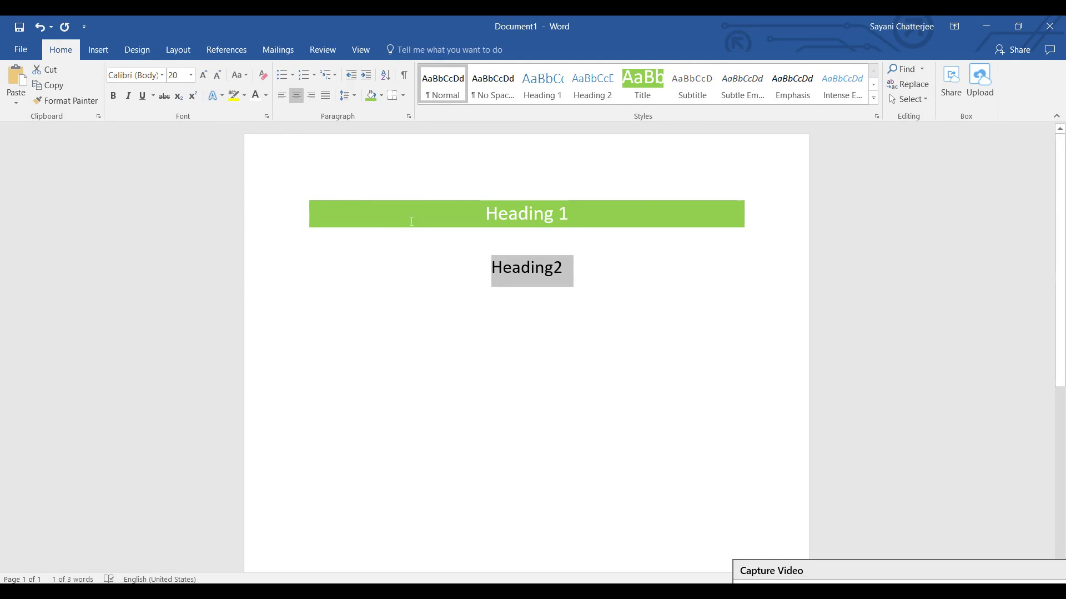
left_click(244, 97)
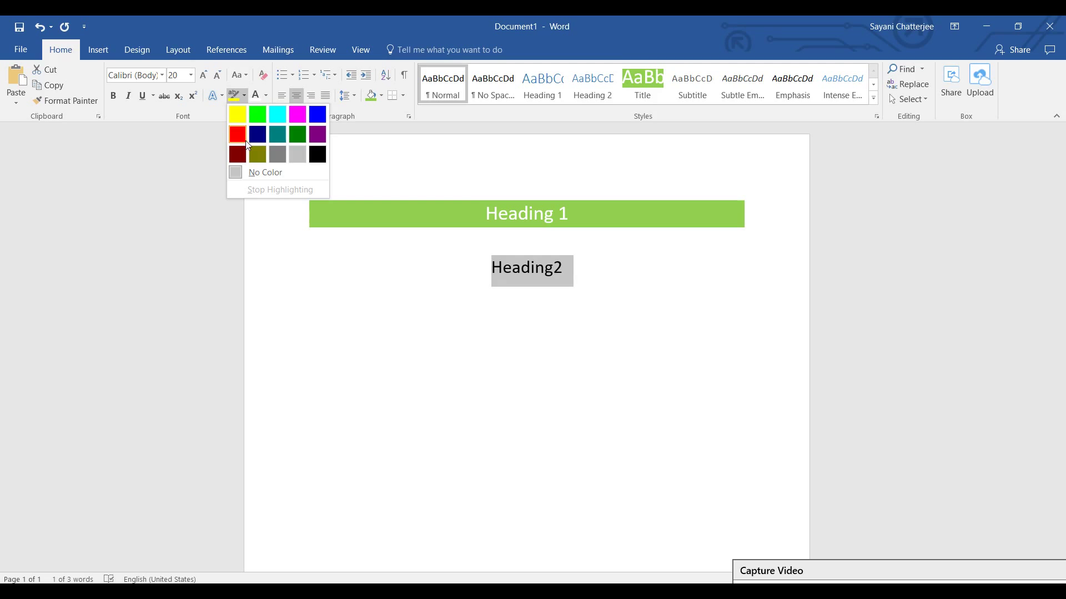
left_click(256, 117)
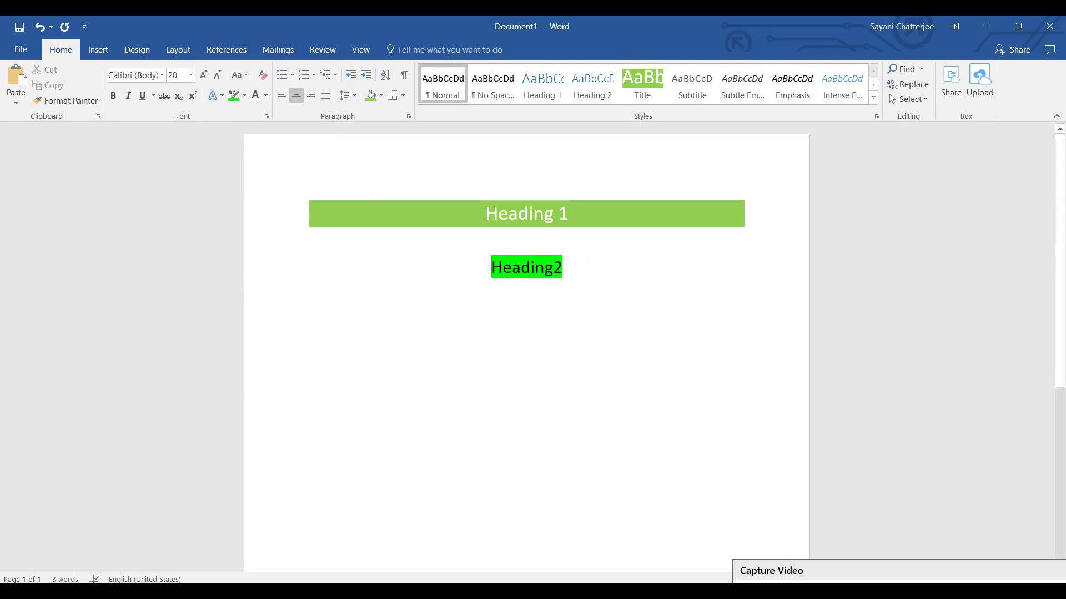
left_click(245, 97)
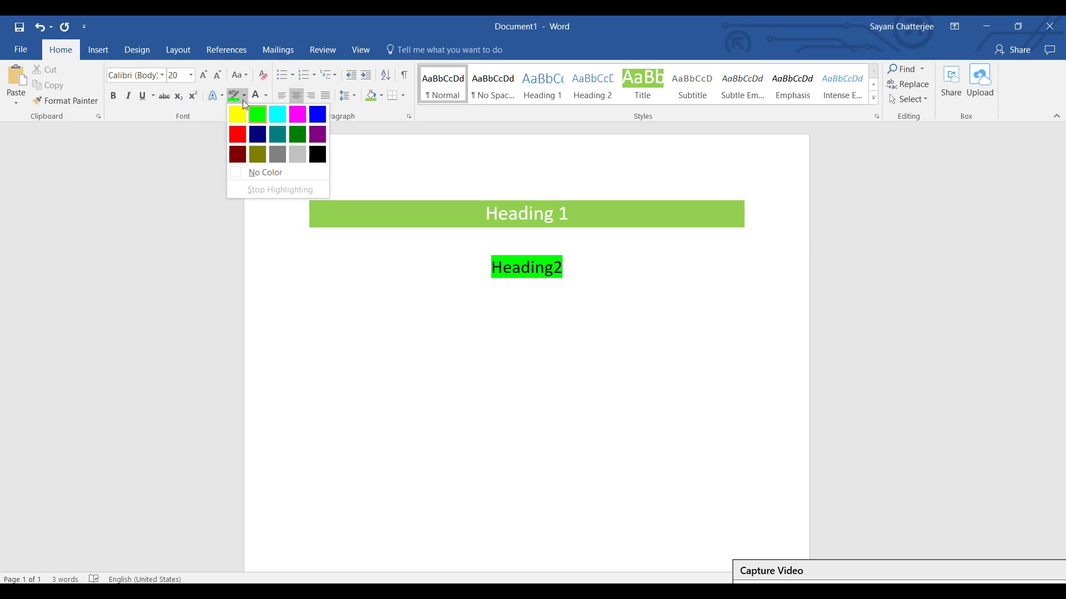
left_click(251, 172)
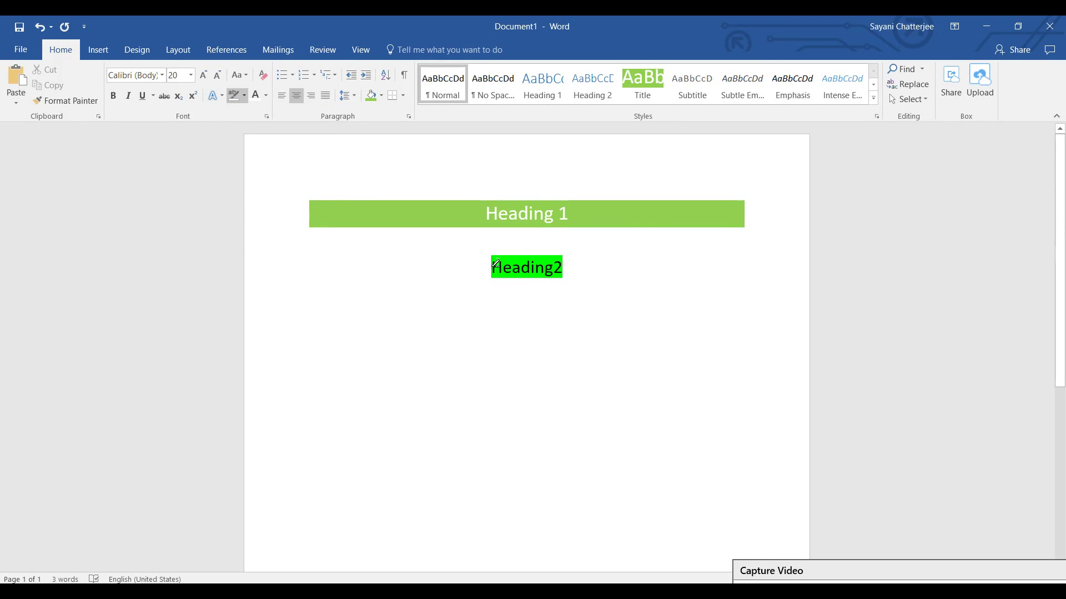
left_click_drag(493, 265, 578, 273)
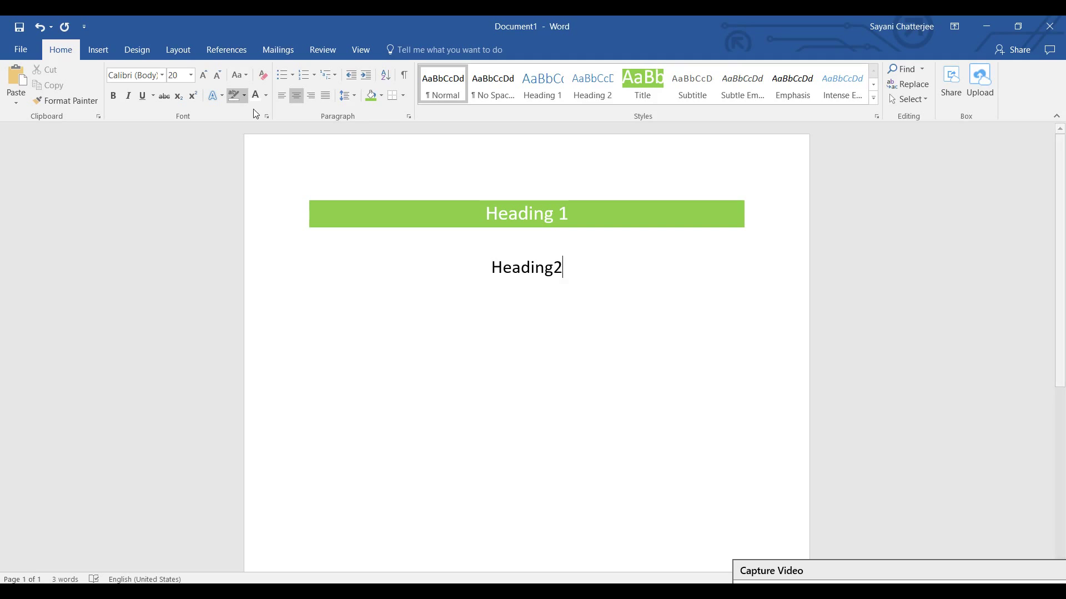
Give the Heading2 paragraph light-blue shading and colour its text white
left_click(380, 96)
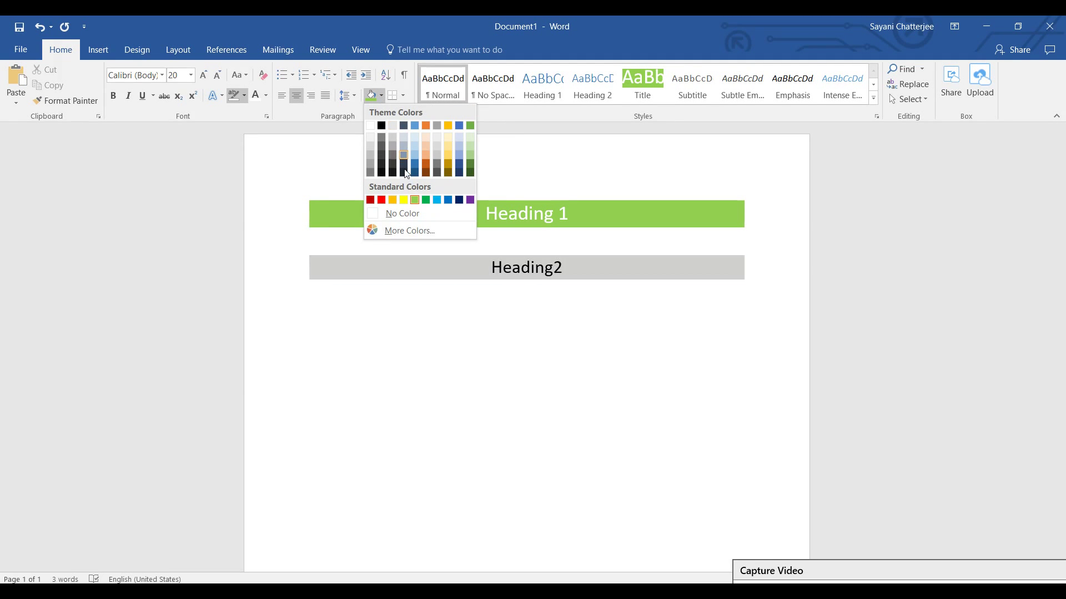
left_click(437, 200)
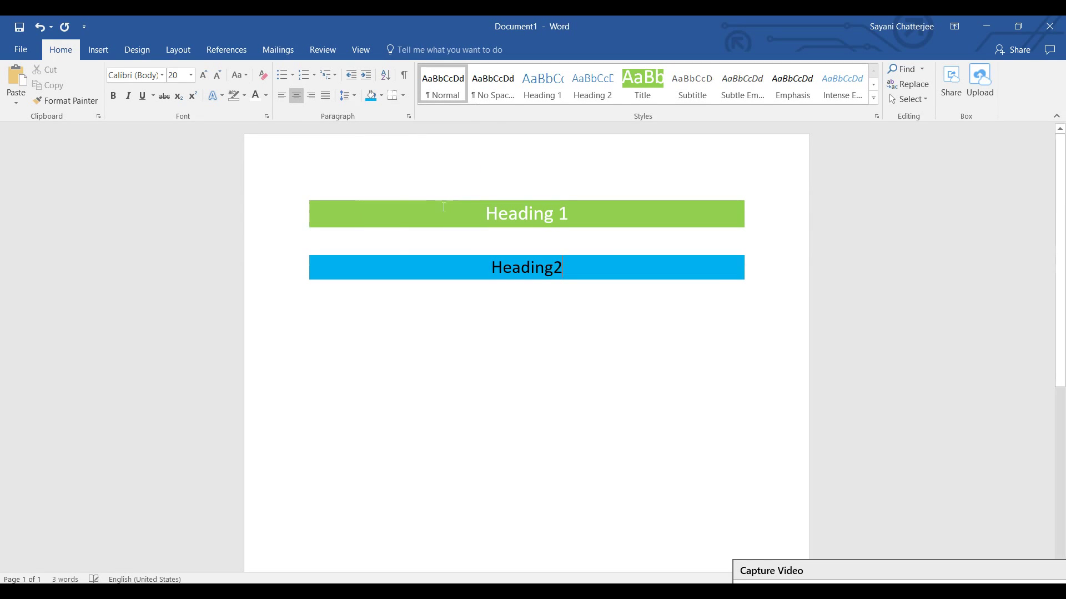
double_click(538, 275)
left_click(266, 96)
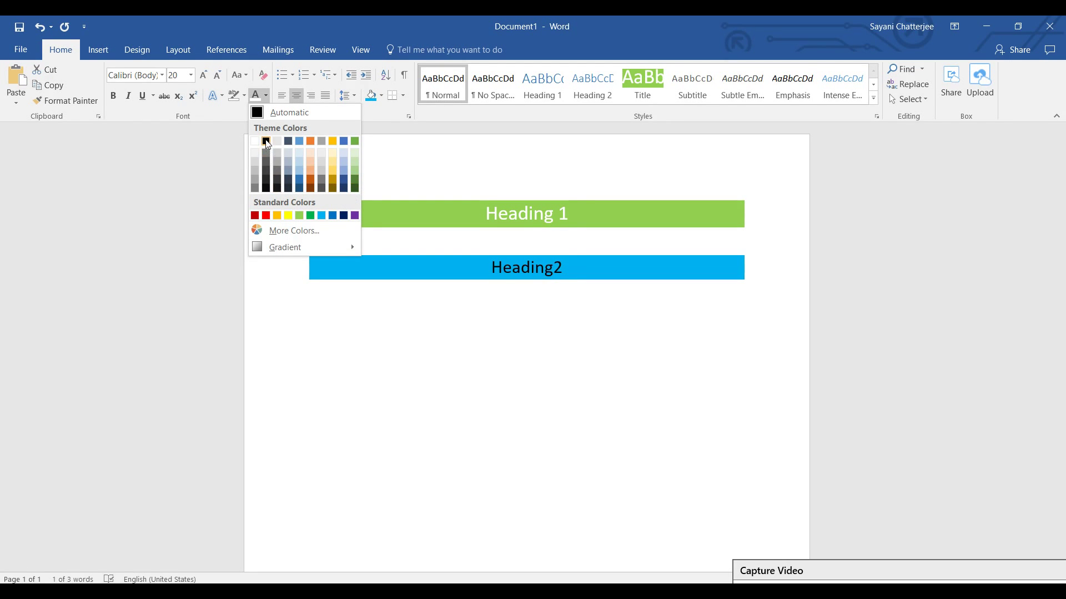
left_click(254, 144)
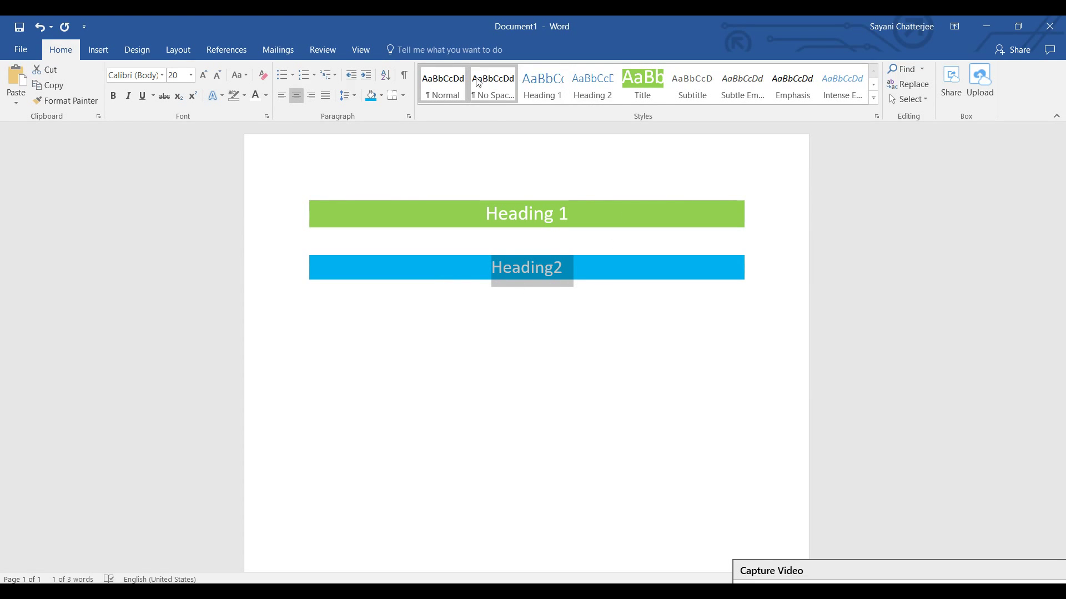
Update the Heading 2 style to match the formatted Heading2 line
right_click(597, 98)
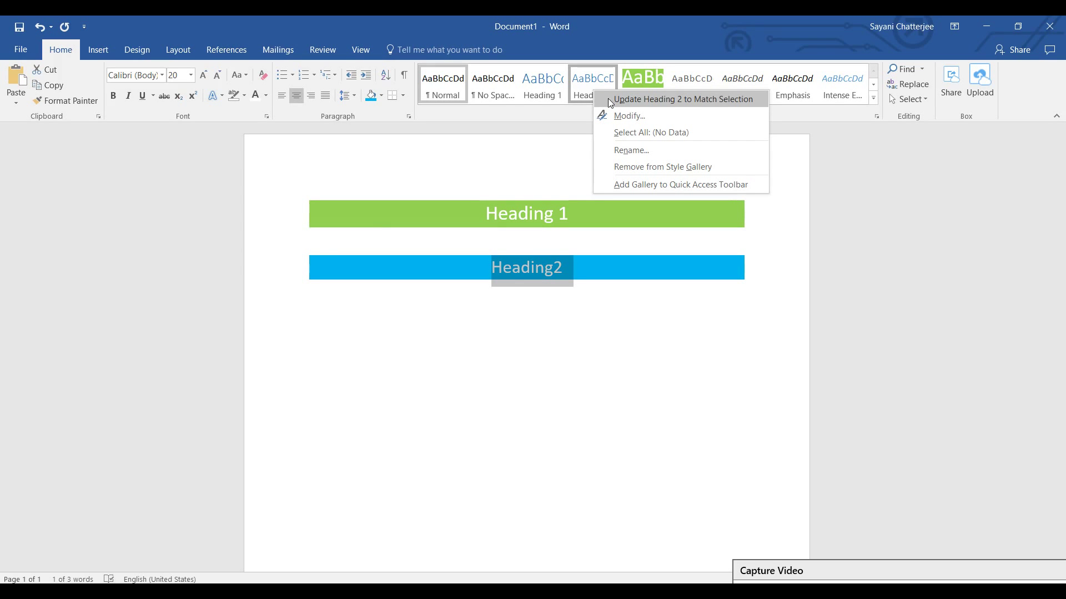
left_click(723, 101)
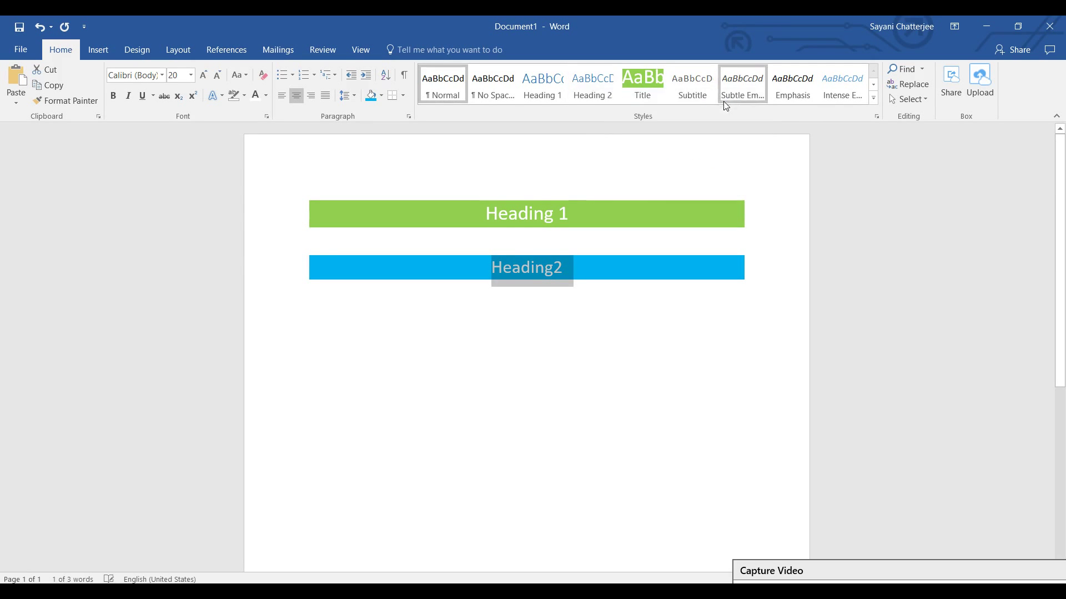
Add a new 'Headind2' line below and apply the Heading 2 style to it
left_click(574, 265)
key("Return")
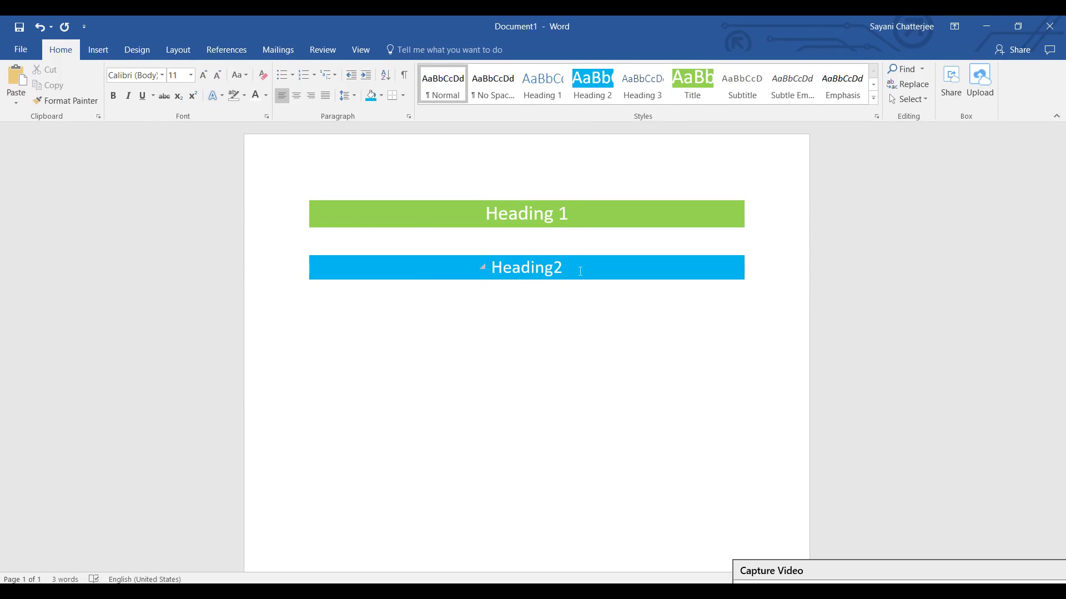
type("Headin")
type("d2")
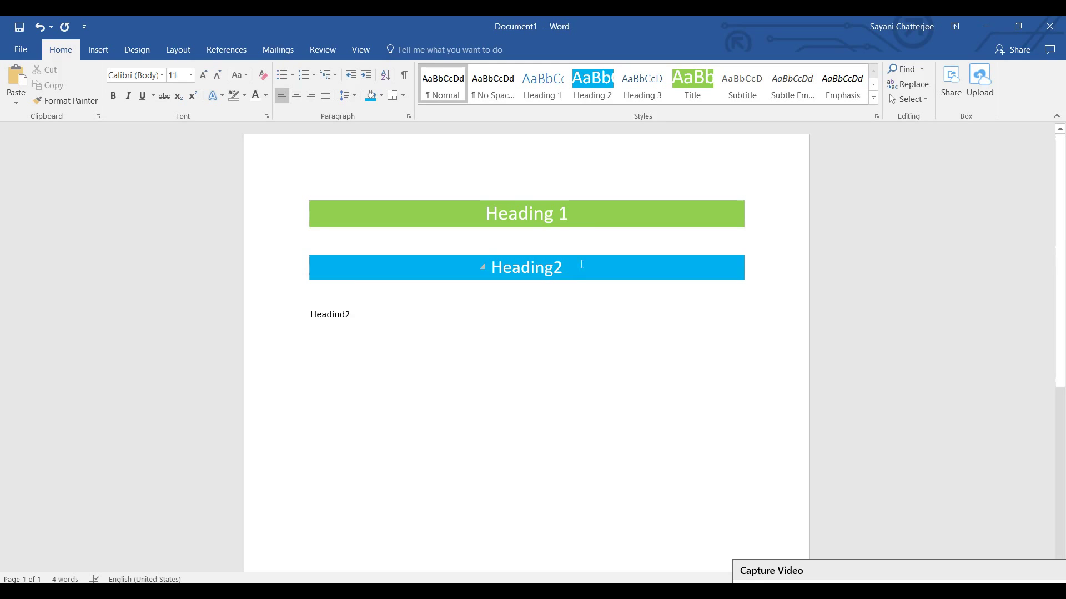
left_click(597, 101)
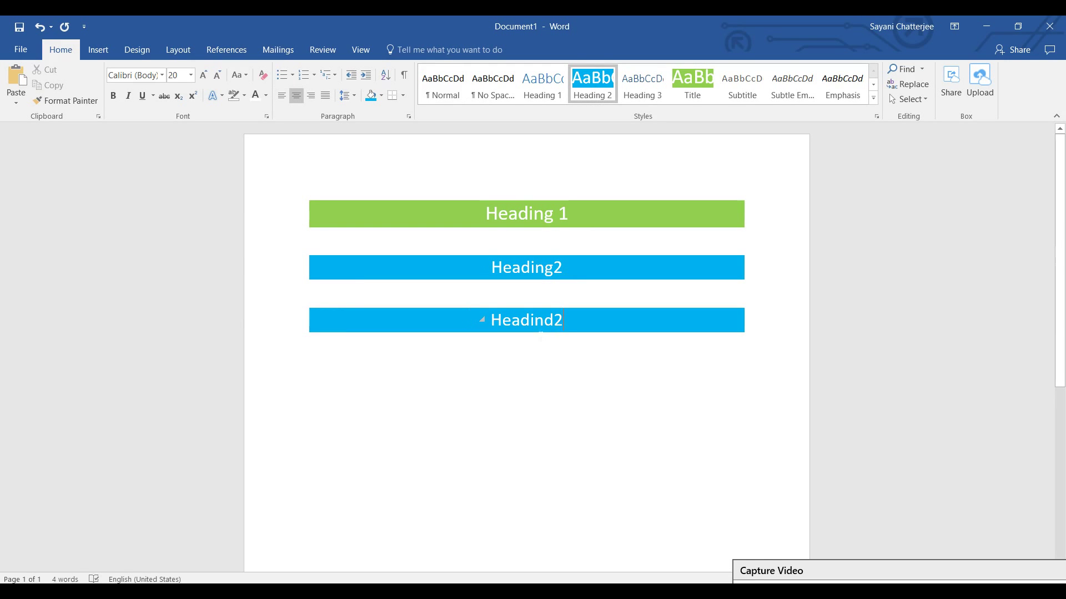
scroll(560, 317, "down", 2)
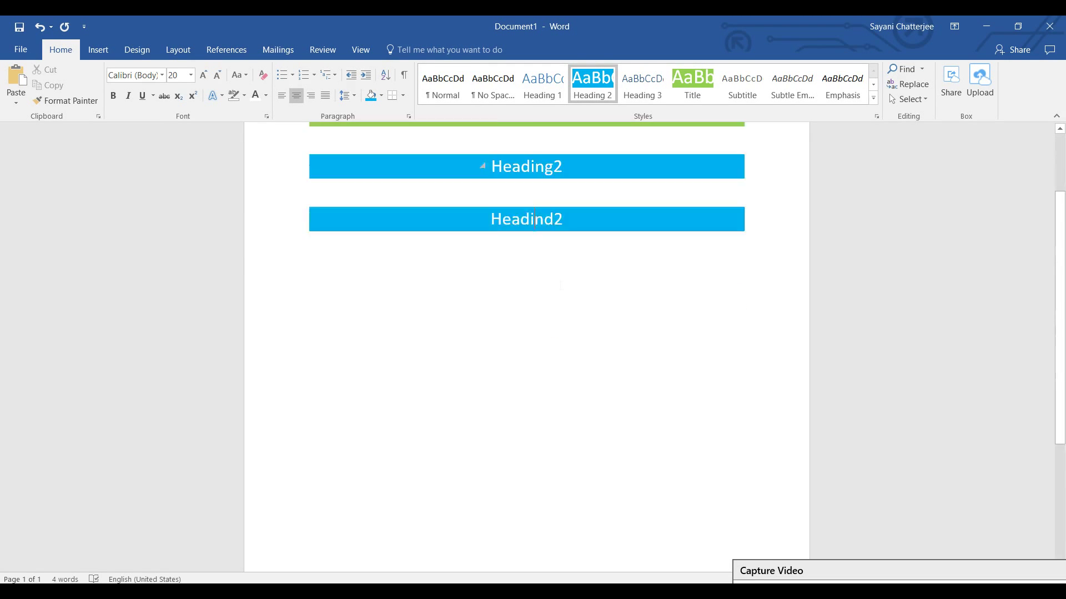
scroll(560, 316, "down", 1)
scroll(560, 316, "down", 1)
scroll(559, 316, "up", 2)
scroll(559, 317, "up", 2)
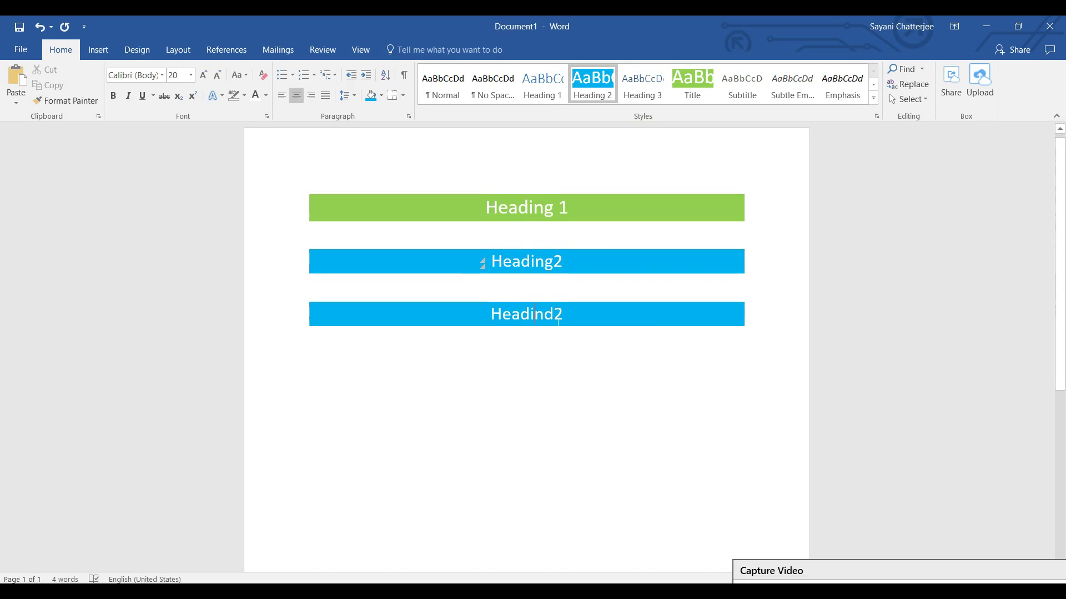
scroll(559, 318, "up", 1)
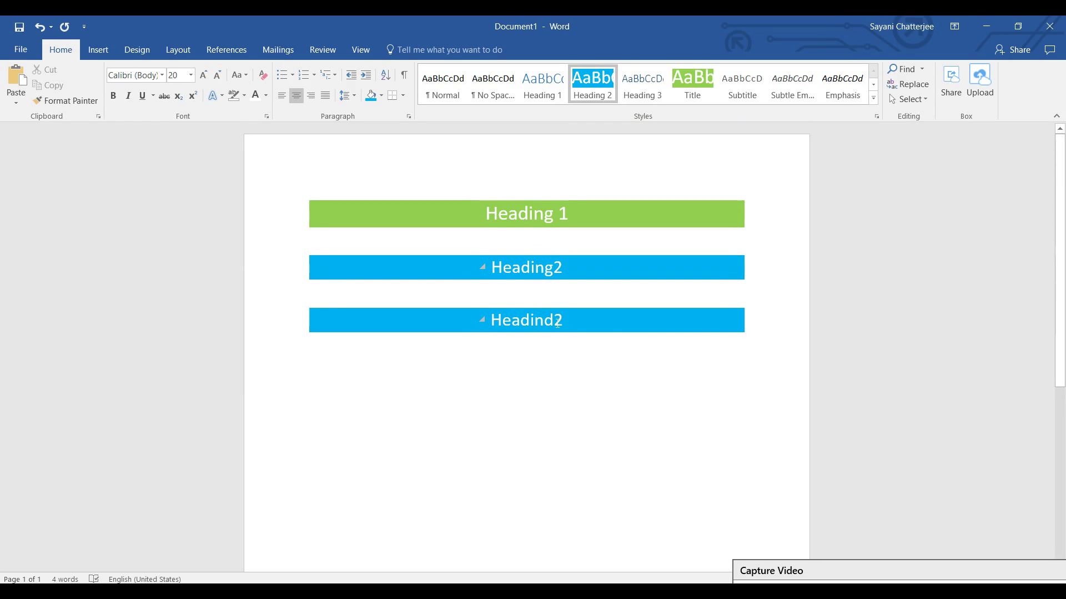